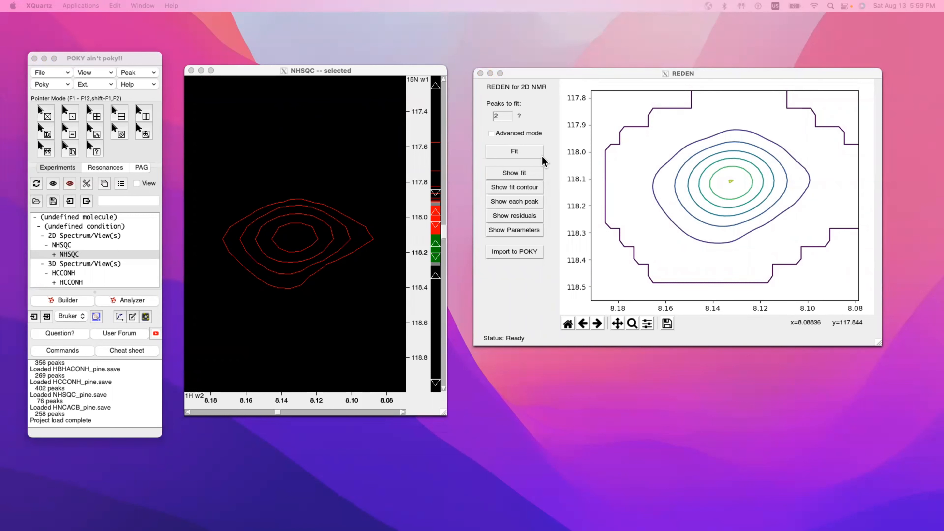
Step: Turn on REDEN's advanced mode and display the original data as a 3D plot and as a contour plot
click(491, 134)
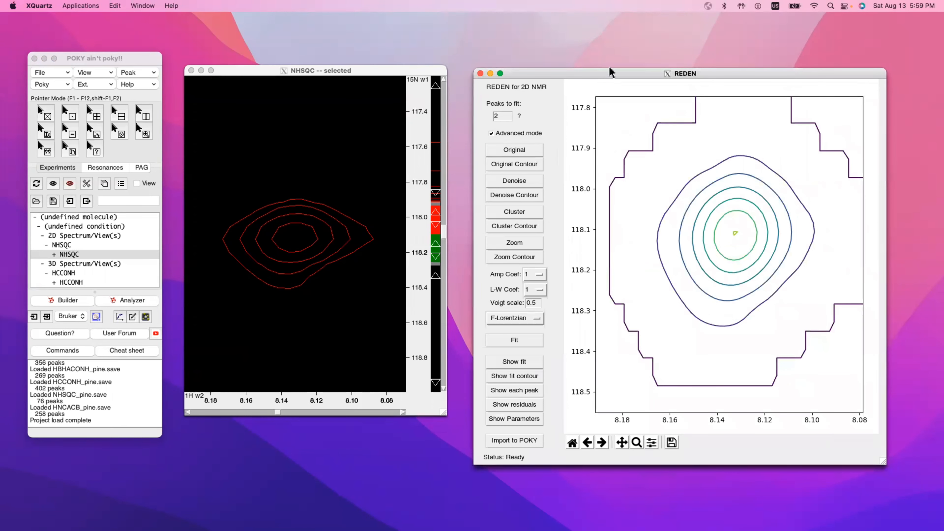
drag(610, 73, 607, 48)
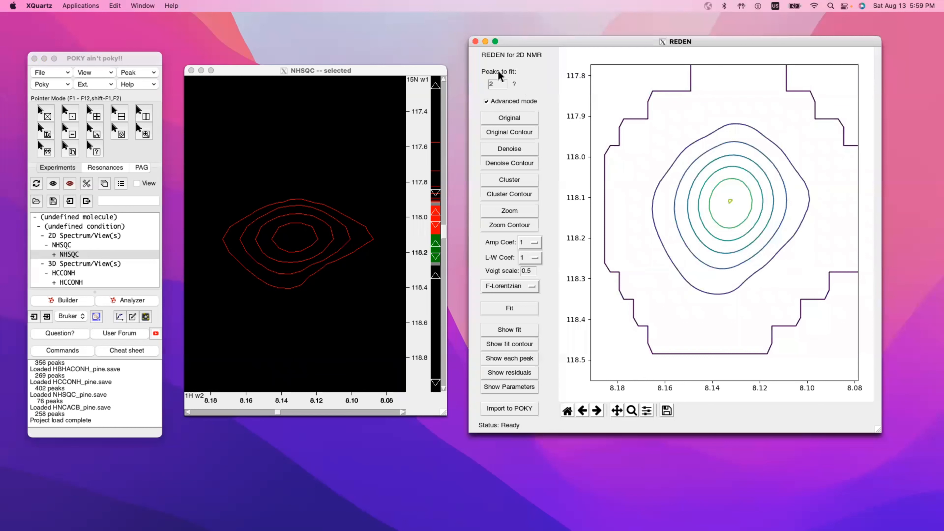
mouse_move(497, 73)
click(506, 119)
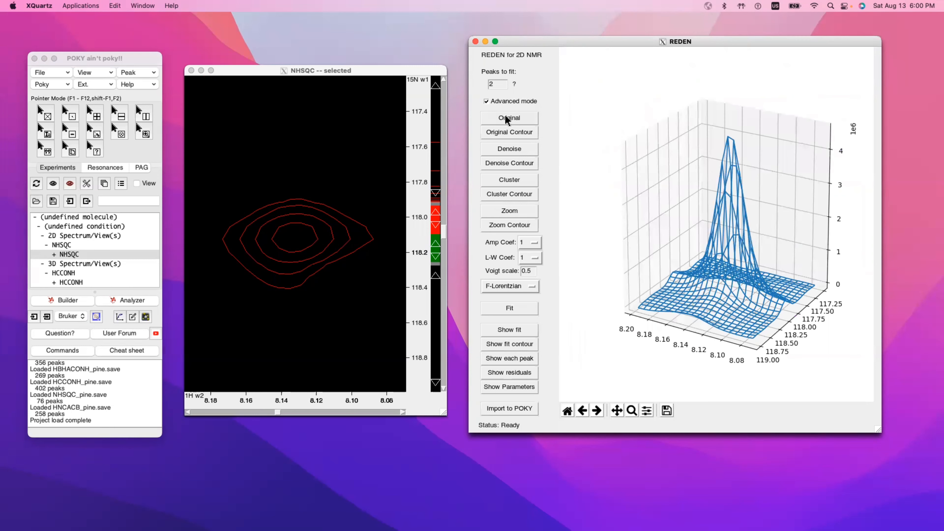
click(509, 131)
click(511, 119)
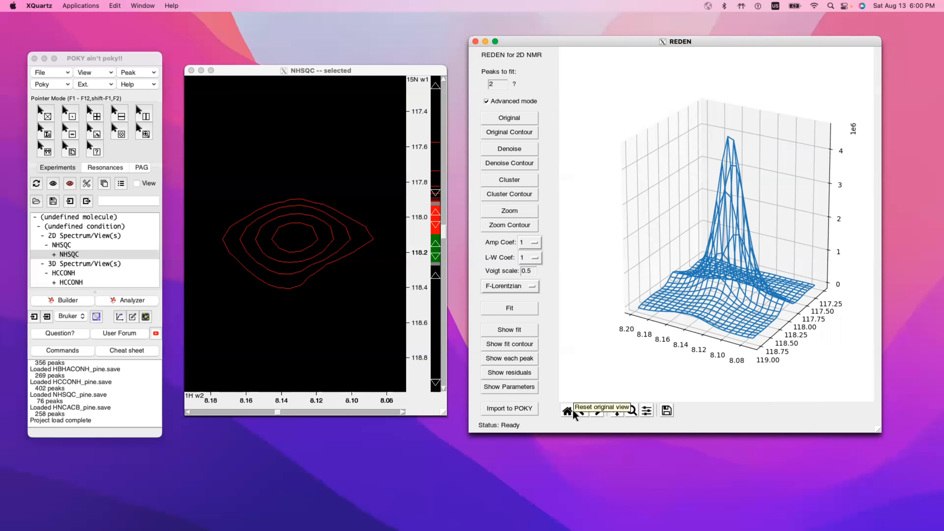
Step: Adjust the 3D plot's subplot parameters to left 0.13, bottom 0.05, top 1.00, wspace 0.12 and hspace 0.17
click(641, 414)
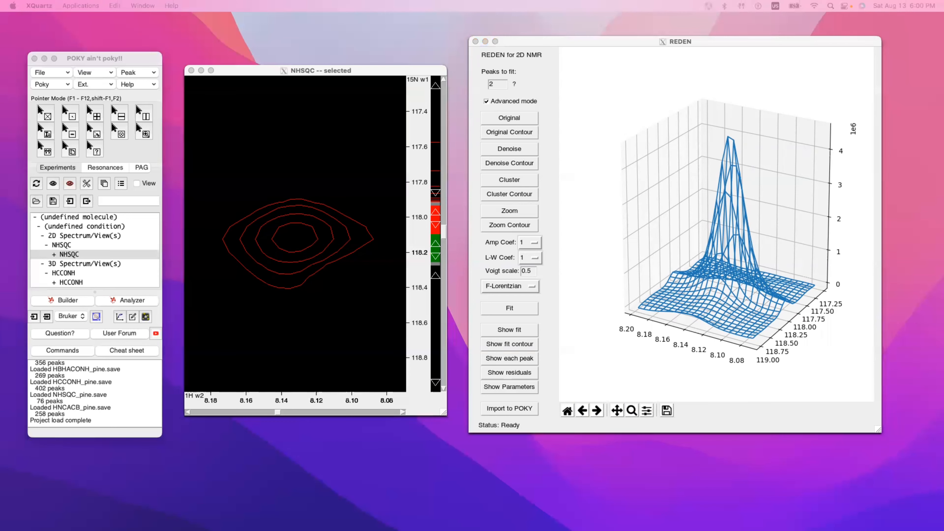
drag(566, 93, 345, 86)
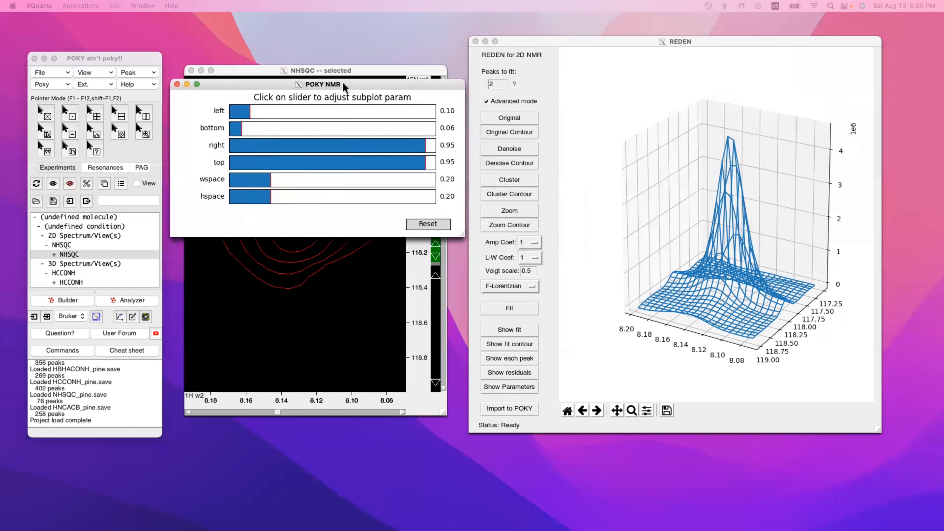
drag(254, 118, 239, 134)
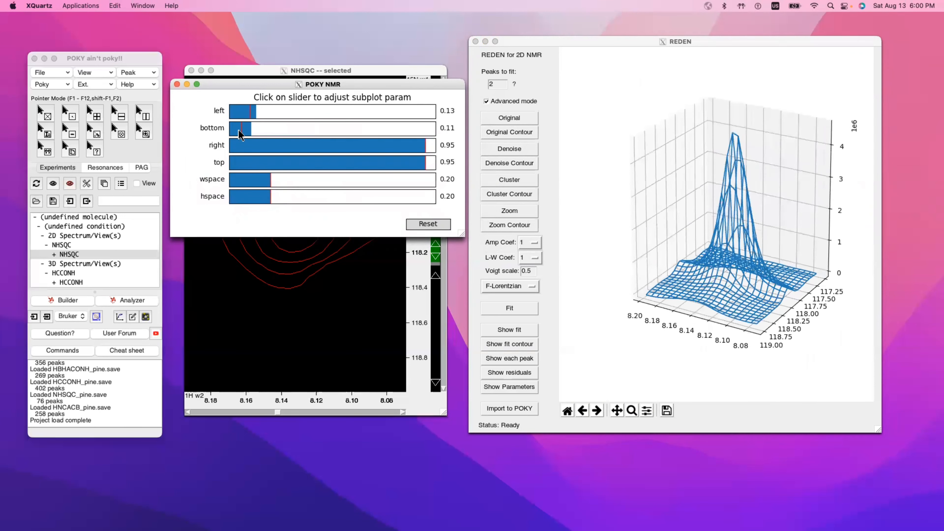
drag(351, 145, 438, 172)
mouse_move(270, 188)
mouse_down()
mouse_move(304, 186)
mouse_move(258, 189)
mouse_up()
drag(321, 197, 266, 199)
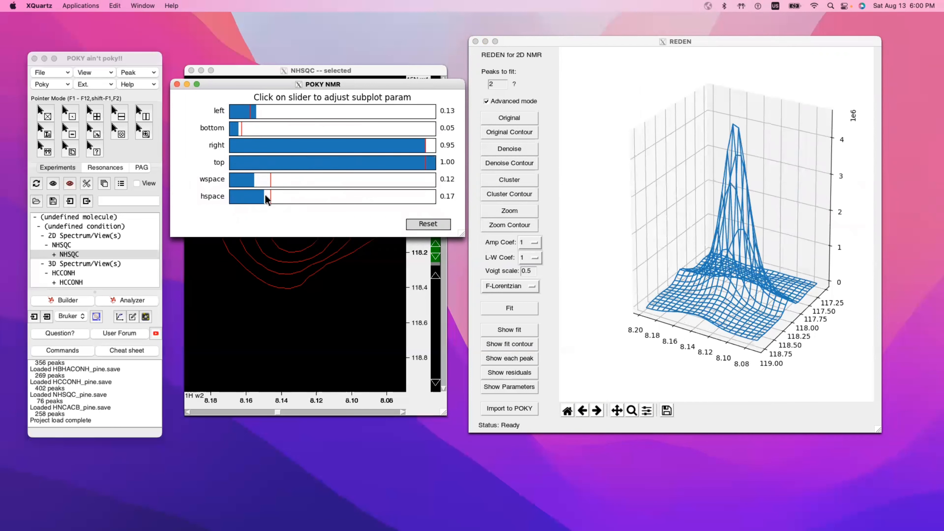
Step: Reset all subplot parameters to their defaults and close the adjustment window
click(428, 224)
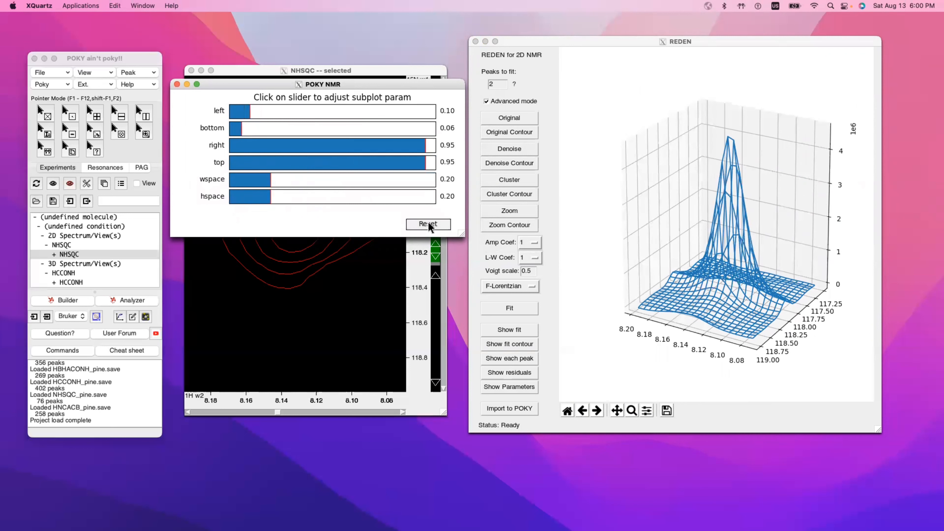
click(176, 85)
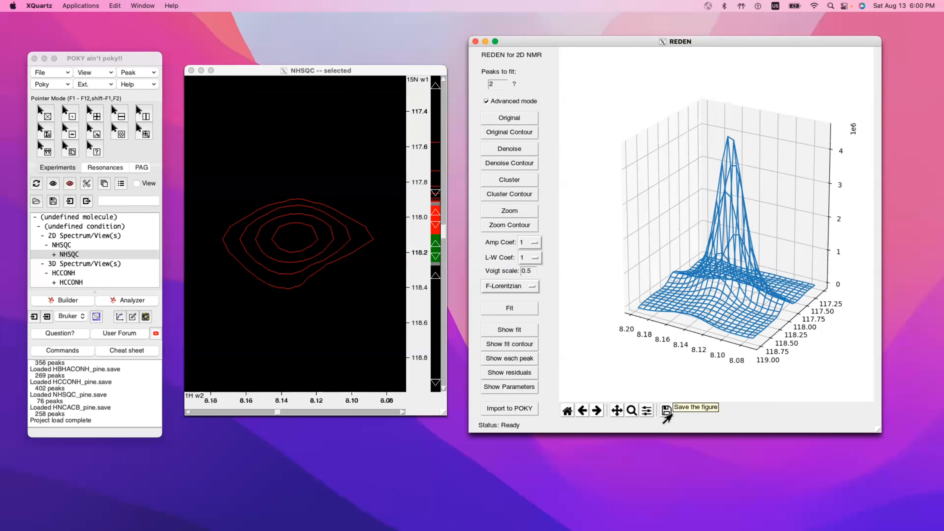
Step: Examine the file types available for saving the figure, and cancel without saving
click(666, 410)
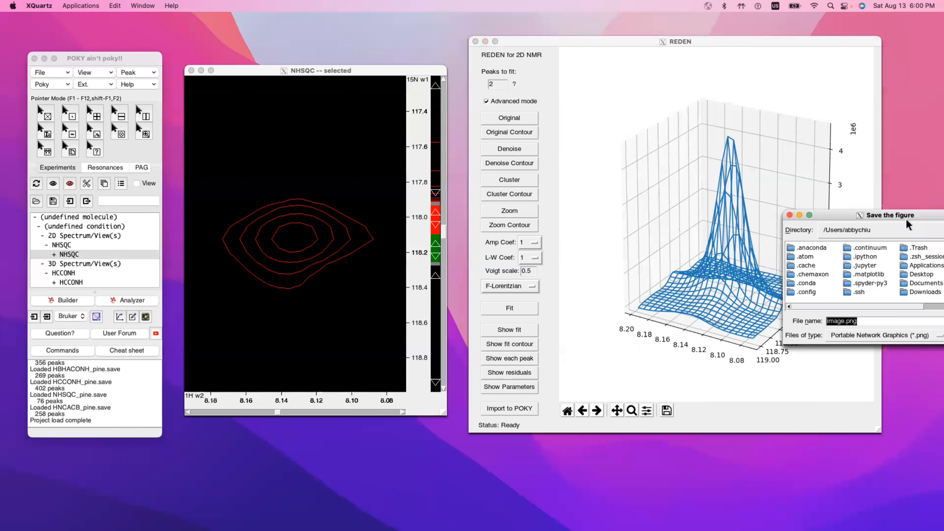
drag(904, 214, 477, 189)
click(493, 312)
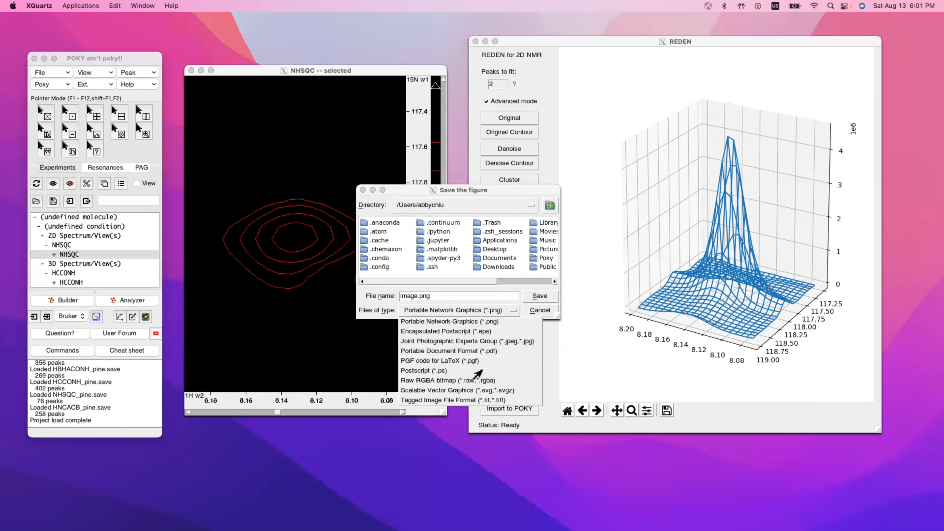
click(542, 312)
click(542, 311)
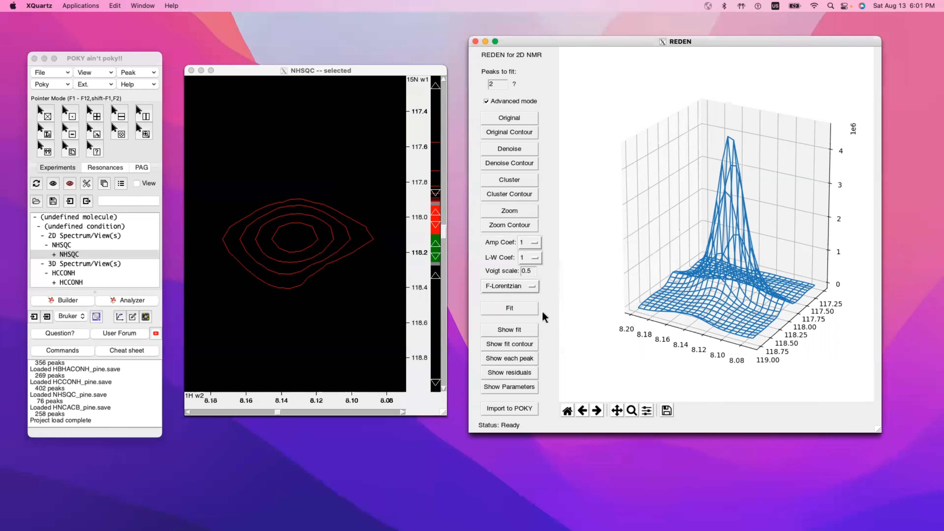
Step: Display the original data's contour plot, zoom in on the central peak and pan it slightly sideways
click(512, 133)
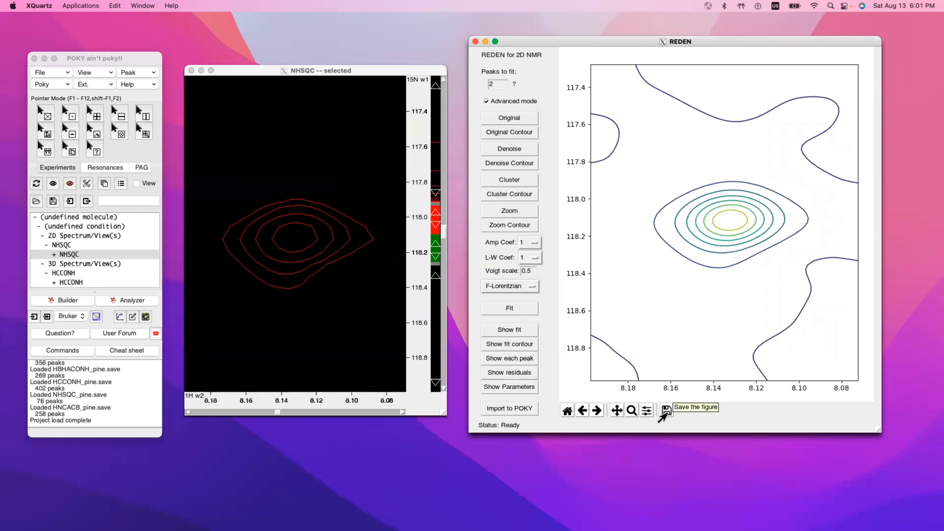
click(632, 411)
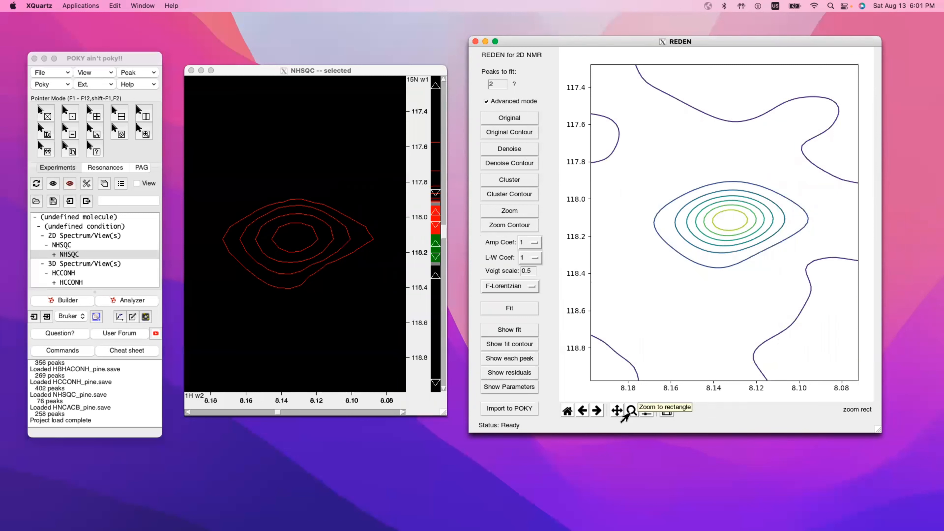
drag(660, 184, 795, 264)
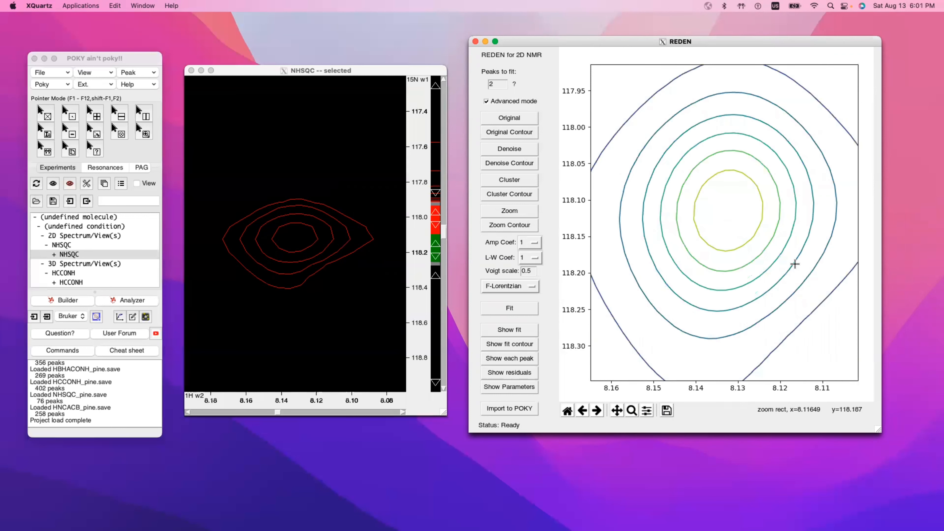
click(617, 411)
drag(754, 253, 776, 255)
Step: Go back and forward through the contour plot's previous views, and restore its original view
click(582, 411)
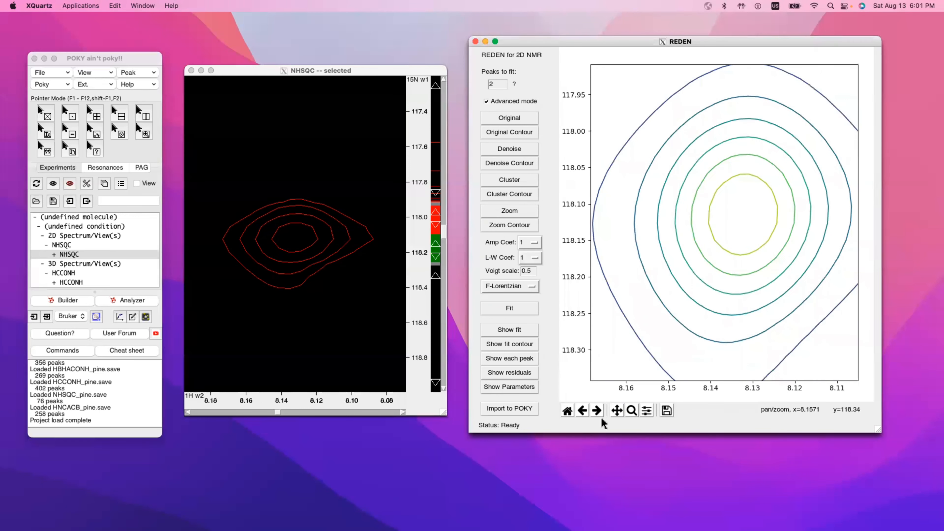
click(576, 415)
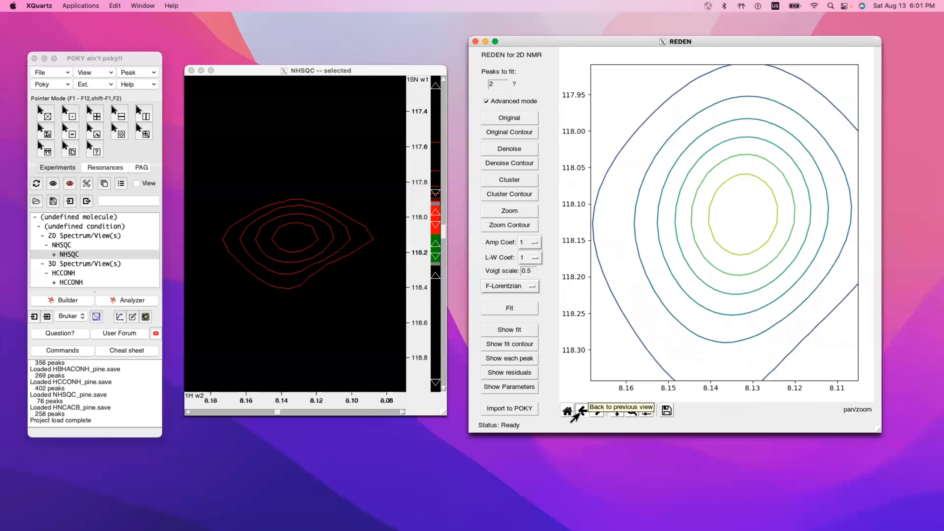
click(592, 414)
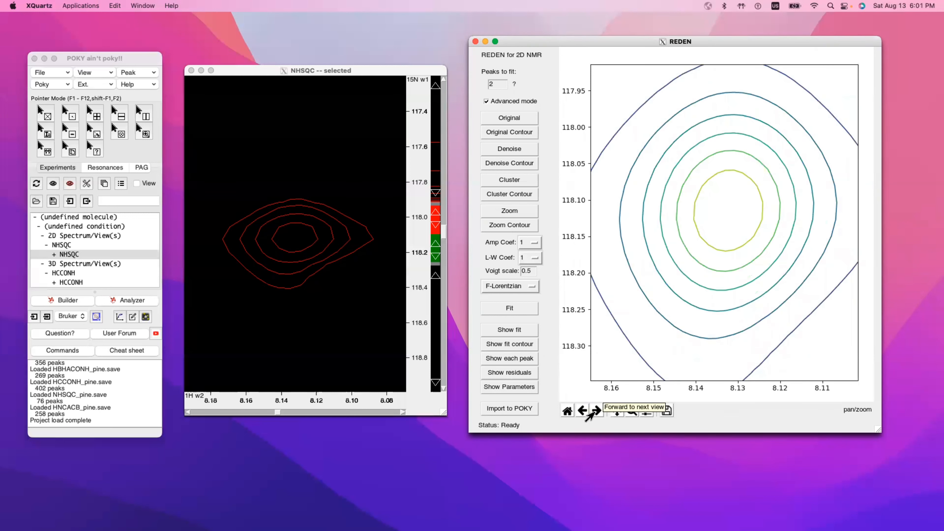
click(593, 414)
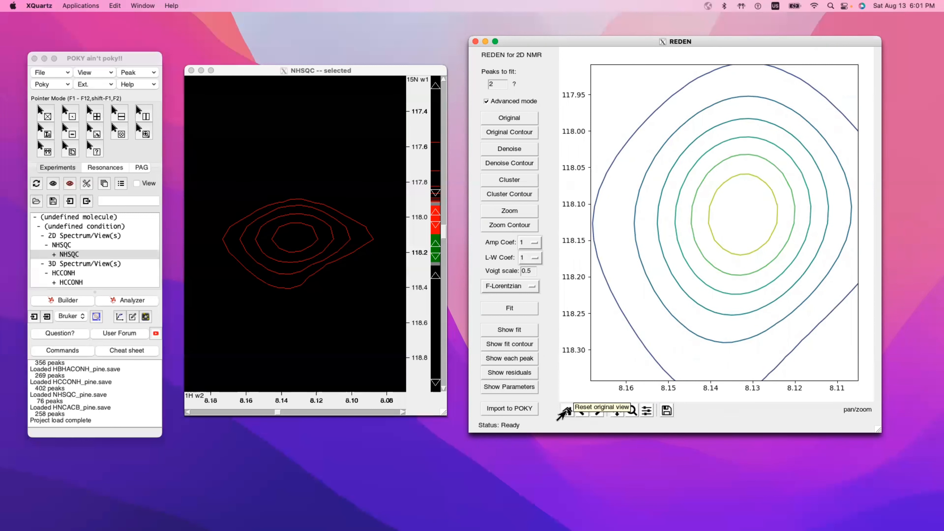
click(563, 413)
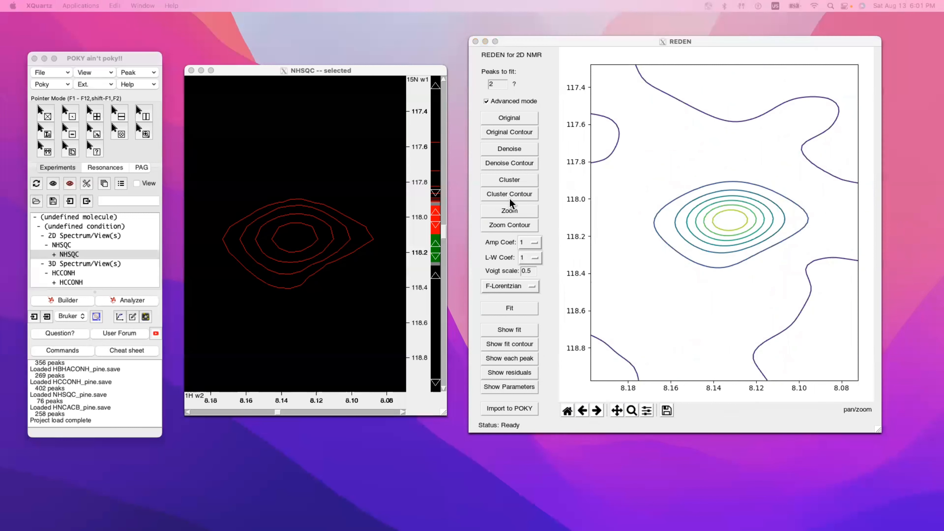
Step: Display the denoised data as a 3D plot and as a contour plot
click(506, 150)
click(501, 151)
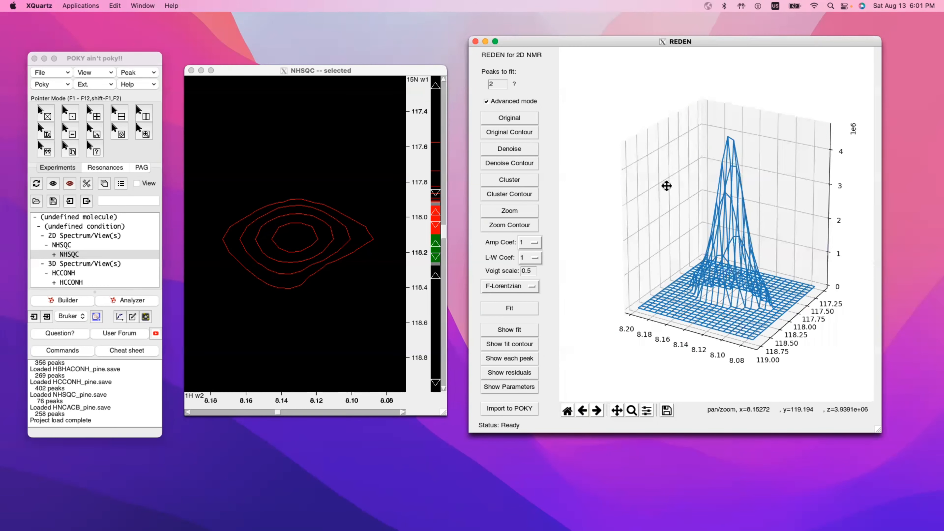
click(501, 166)
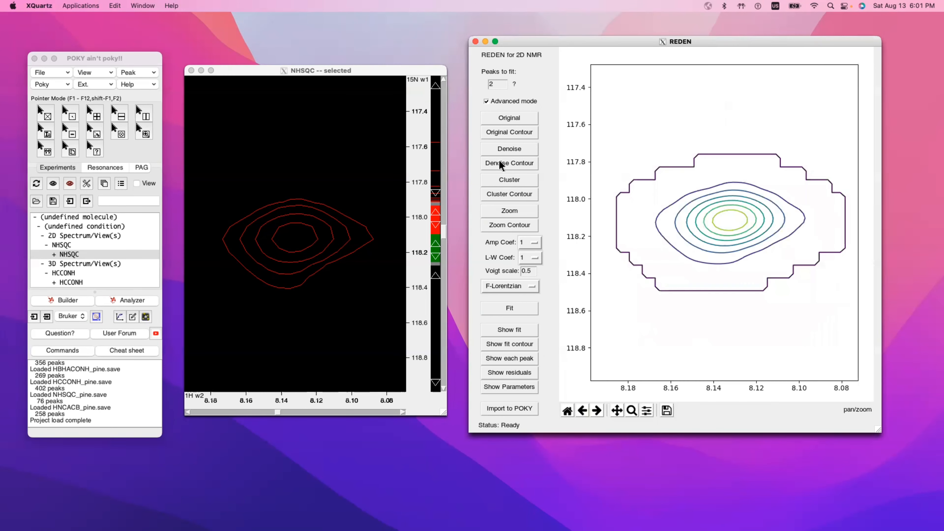
Step: Display the clustered data and its zoomed version, each as a 3D plot and as a contour plot
click(499, 180)
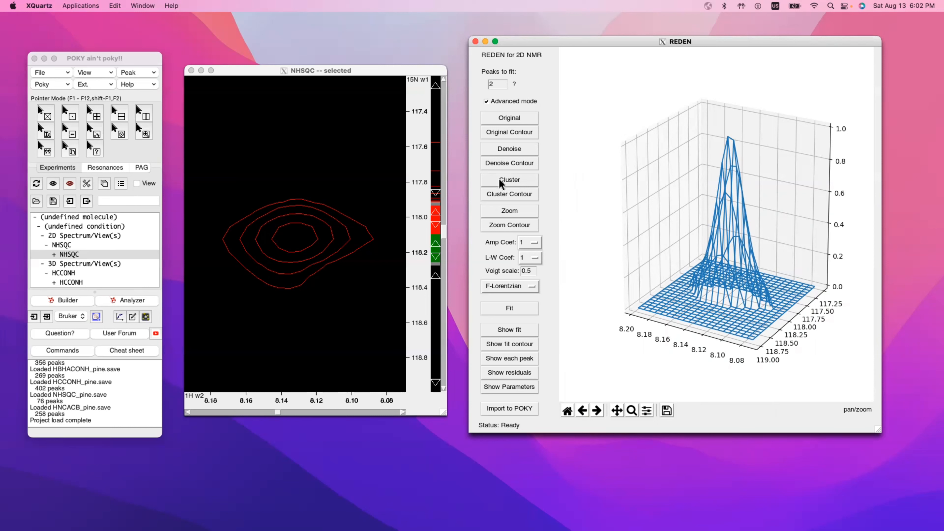
click(505, 200)
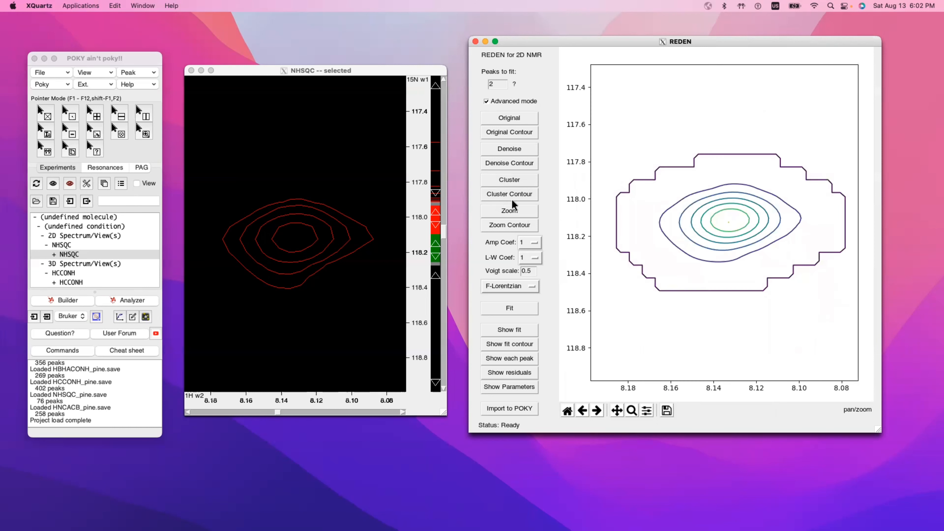
click(526, 210)
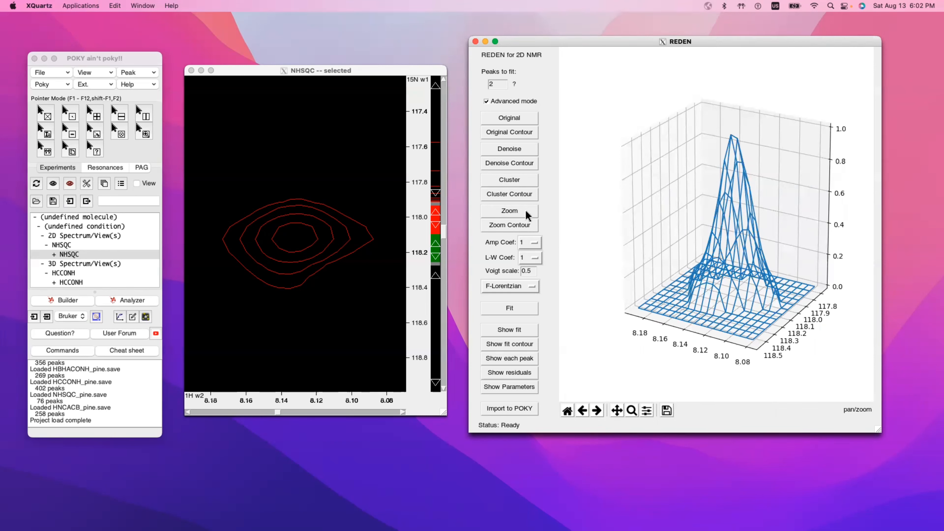
click(503, 225)
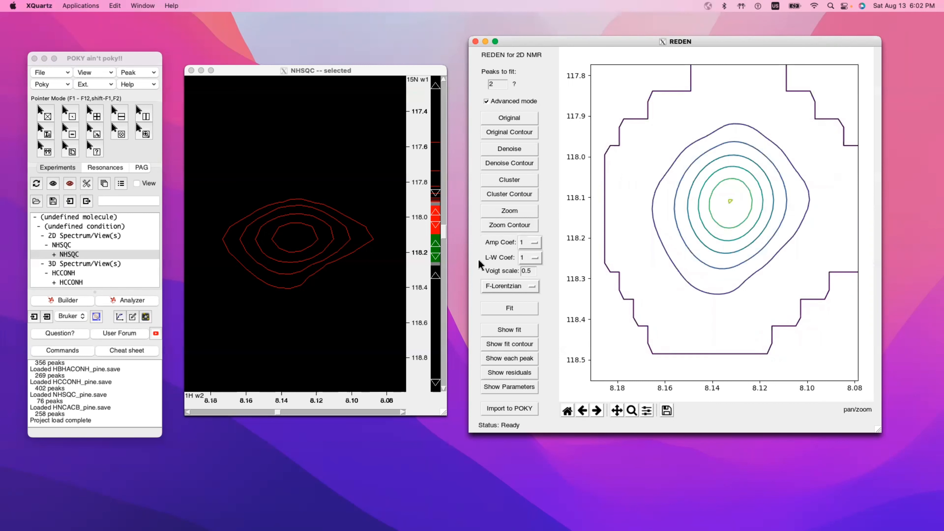
Step: Examine the descriptions and selectable values of the amplitude and linewidth coefficients without changing them
mouse_move(497, 241)
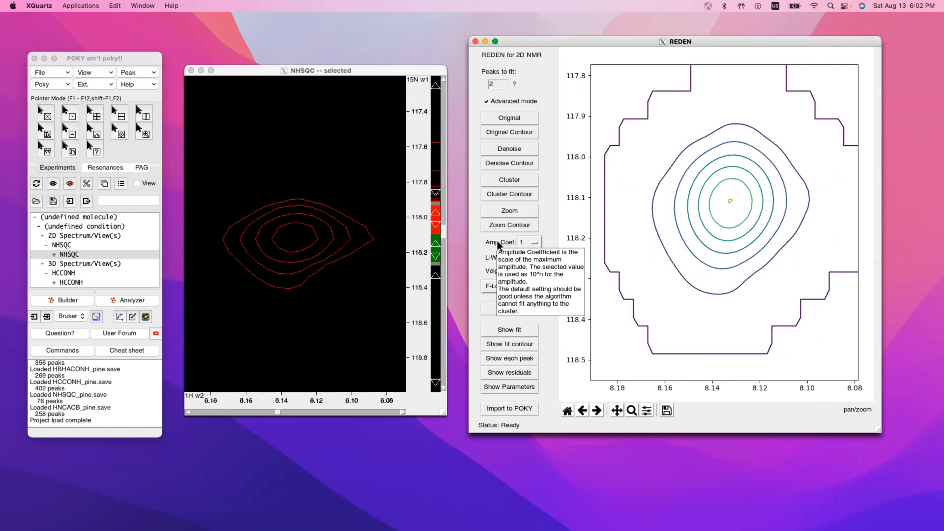
click(528, 240)
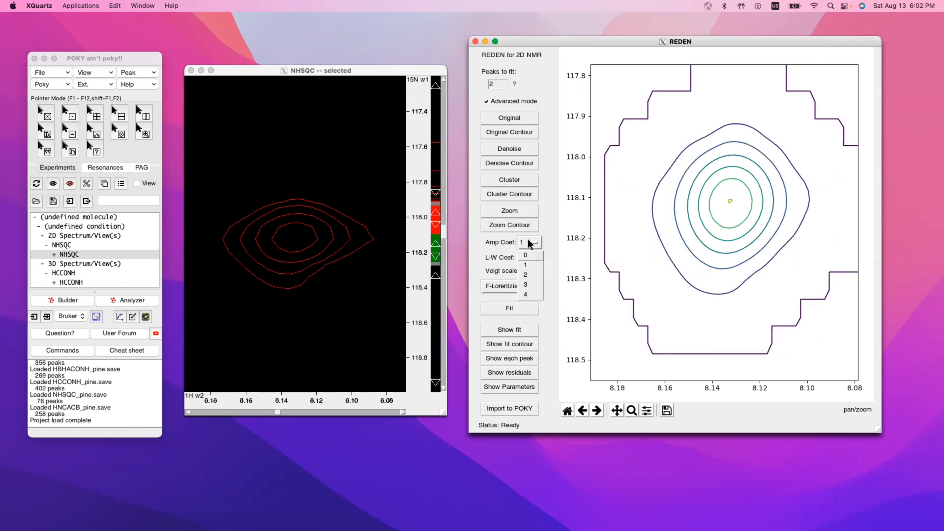
click(502, 241)
mouse_move(490, 256)
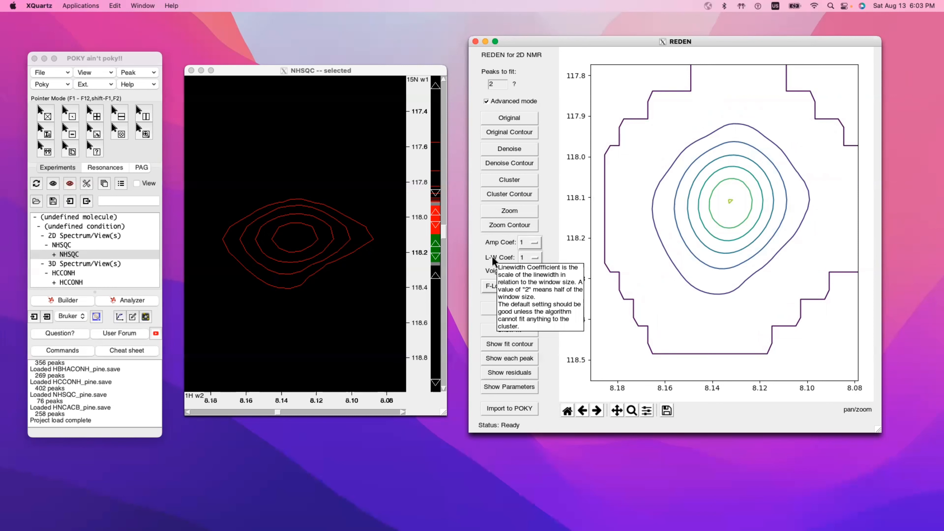
click(527, 258)
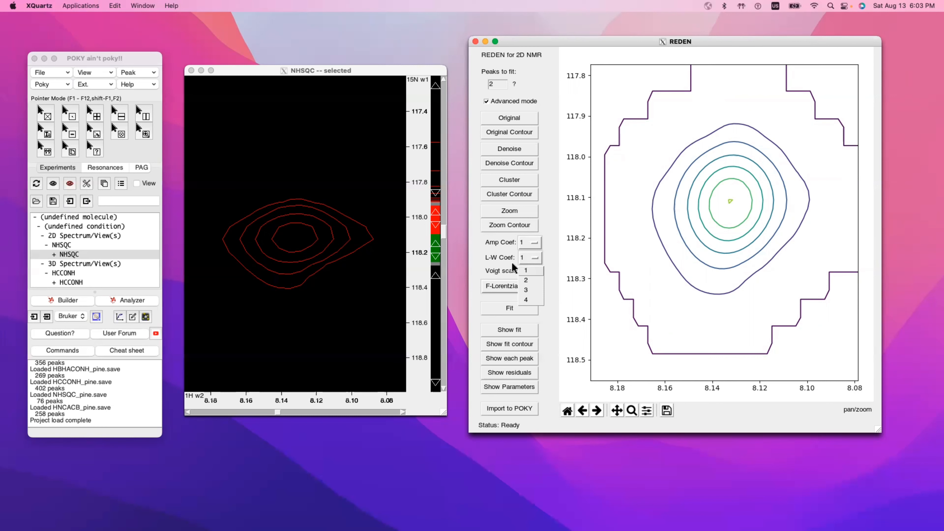
click(492, 260)
mouse_move(491, 260)
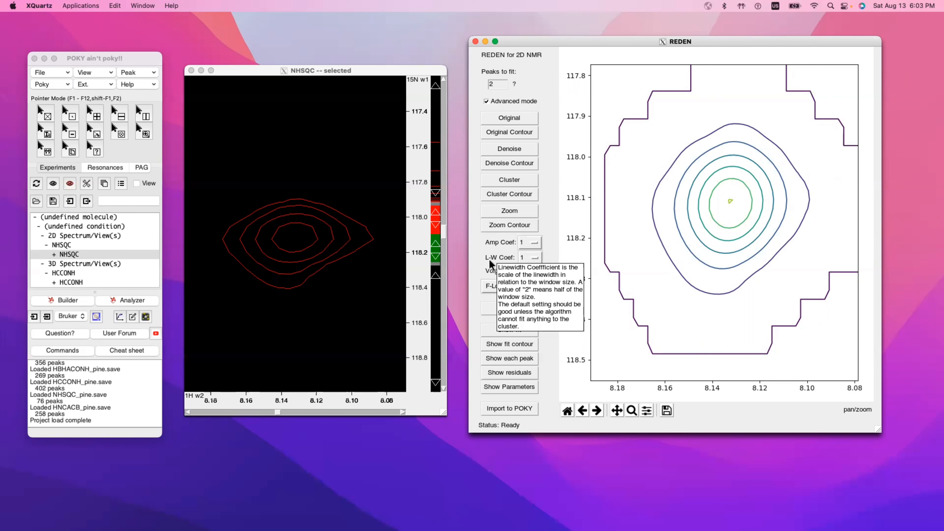
Step: Review the available line shapes, keep F-Lorentzian, and fit two peaks to the cluster
click(531, 286)
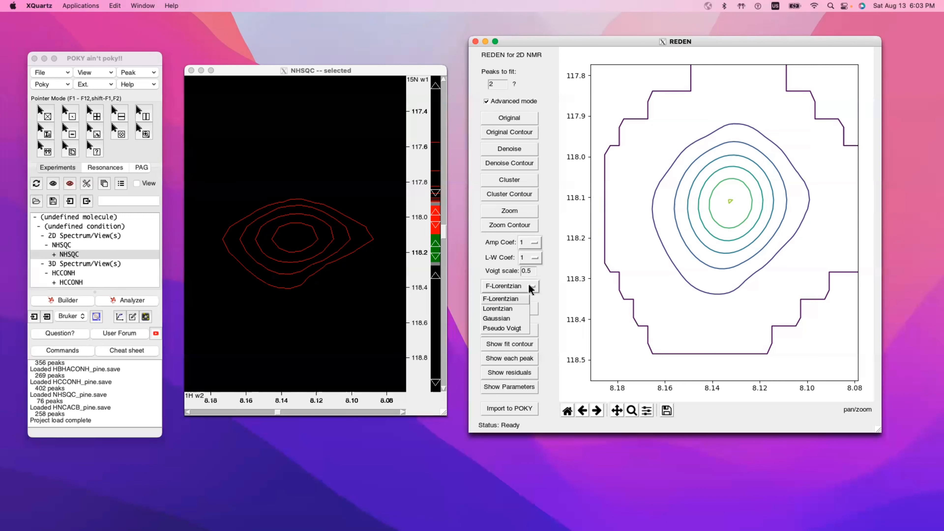
click(541, 287)
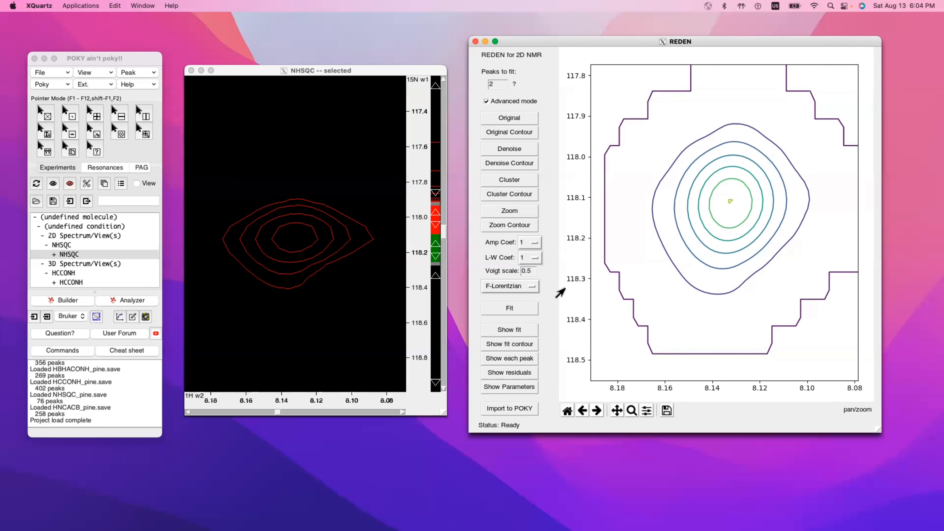
click(516, 311)
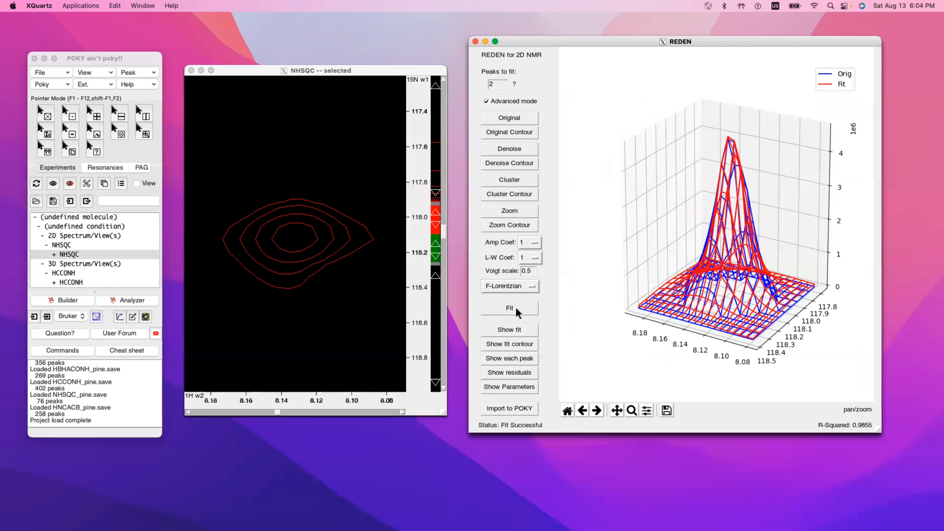
Step: Display the fit as a 3D plot, inspect its subplot spacing settings, reset them to the defaults and close them
click(508, 331)
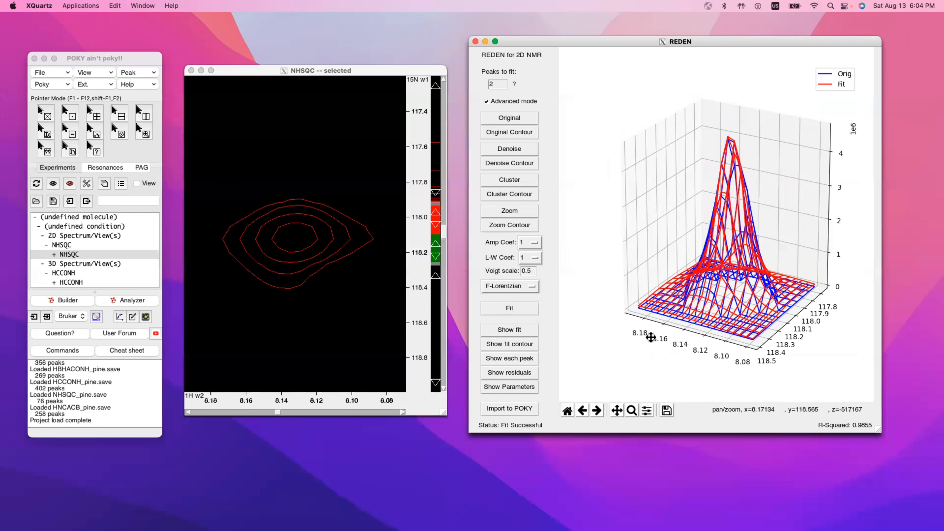
click(649, 412)
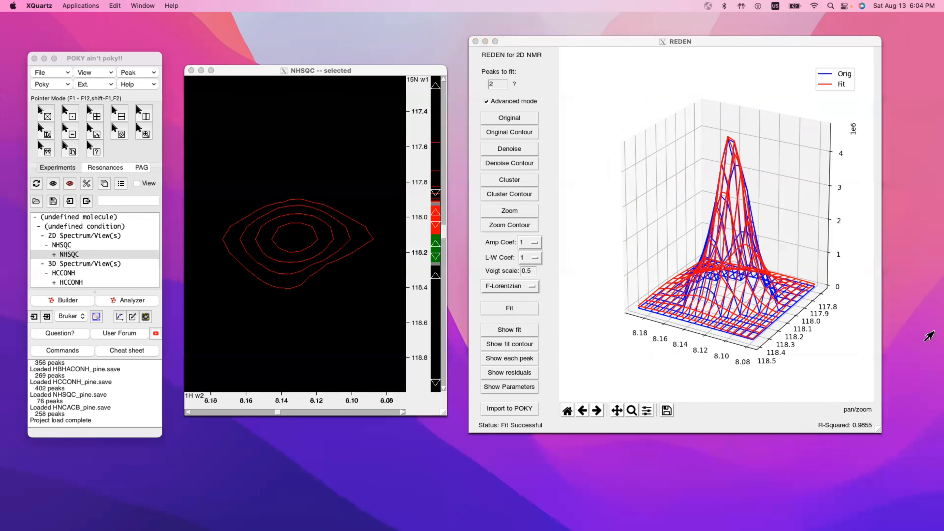
drag(943, 75, 415, 98)
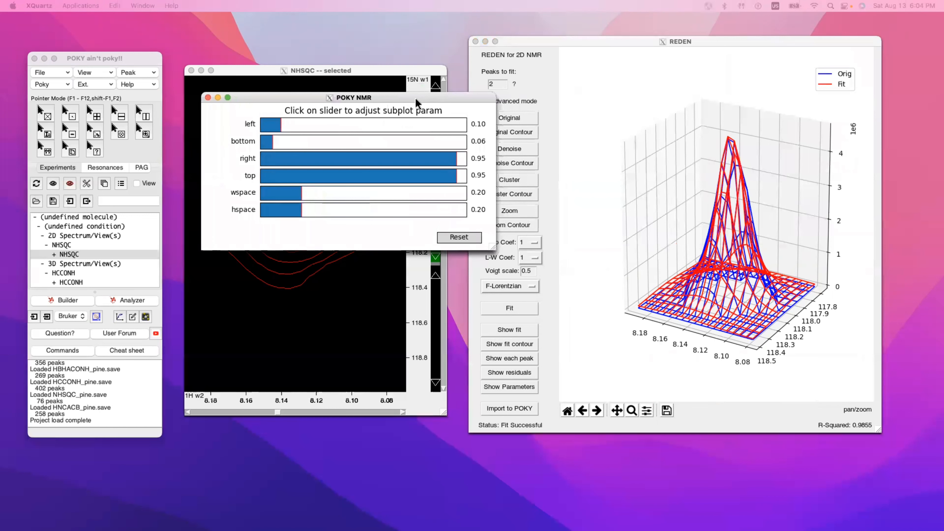
drag(415, 159, 425, 179)
click(458, 237)
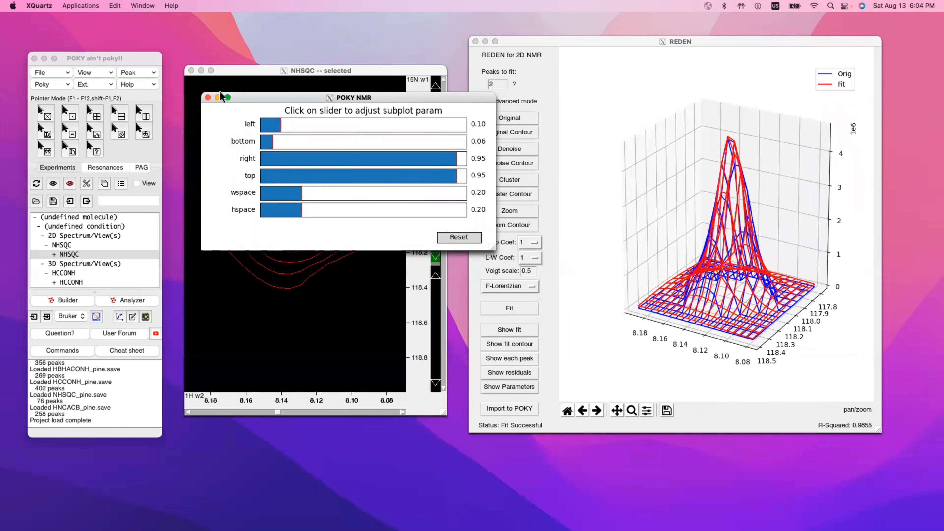
click(208, 97)
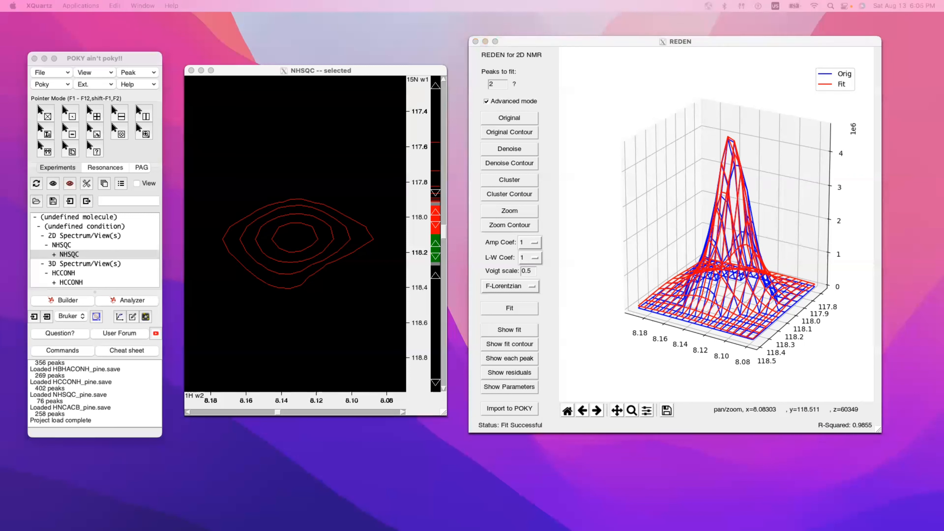
Step: Display the fit as a contour plot, examine the peak centre close up, and restore the full plot view
click(503, 345)
click(501, 346)
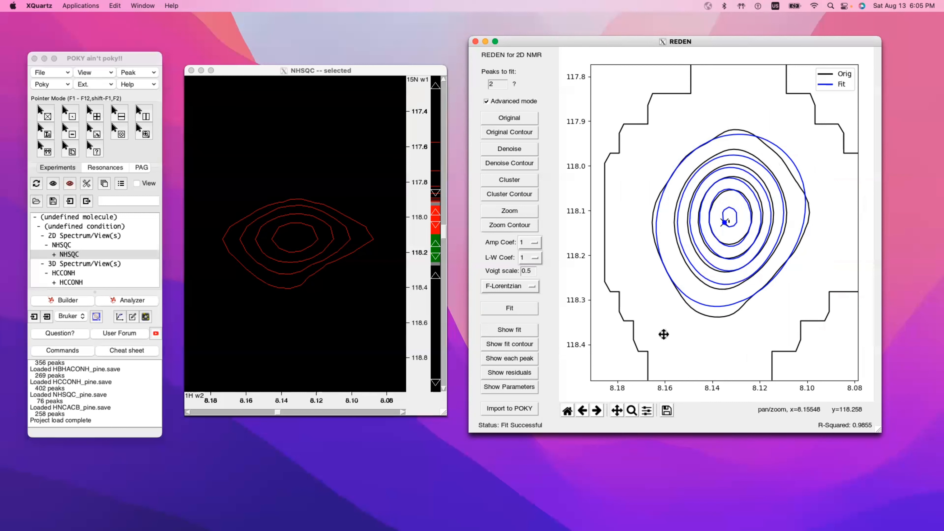
click(632, 413)
click(631, 412)
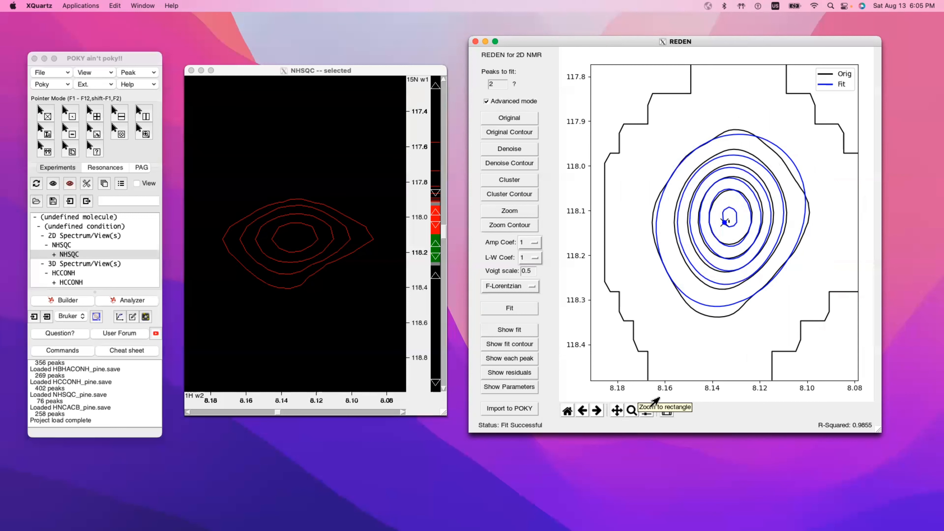
click(631, 410)
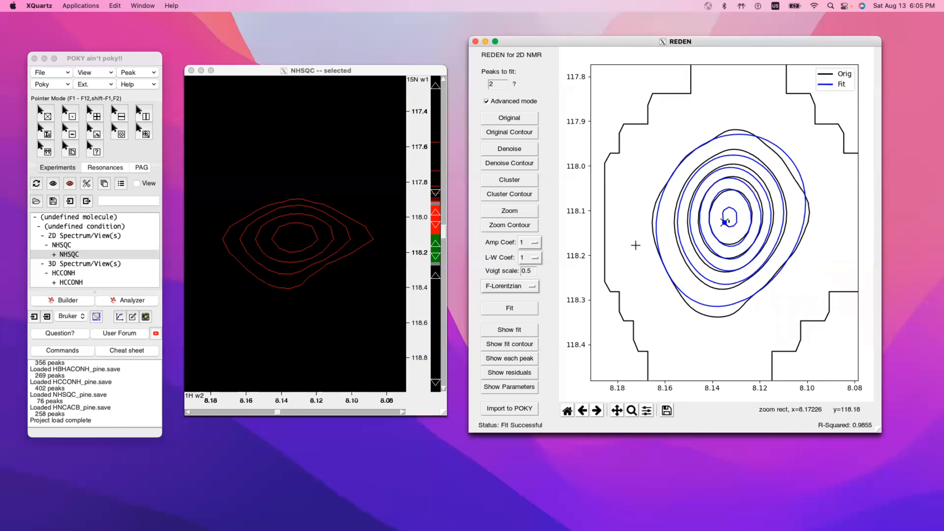
mouse_move(689, 187)
mouse_down()
mouse_move(747, 223)
mouse_move(770, 257)
mouse_up()
drag(672, 167, 797, 247)
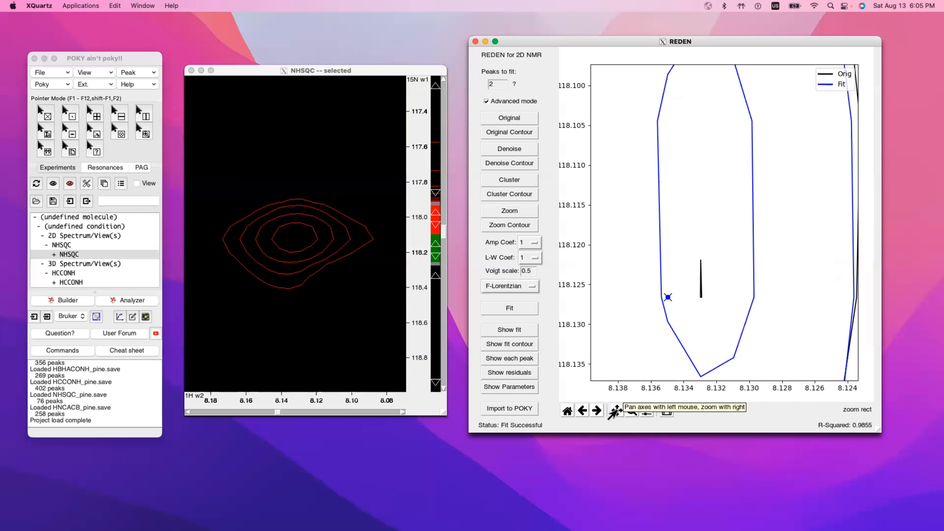
click(574, 413)
click(566, 412)
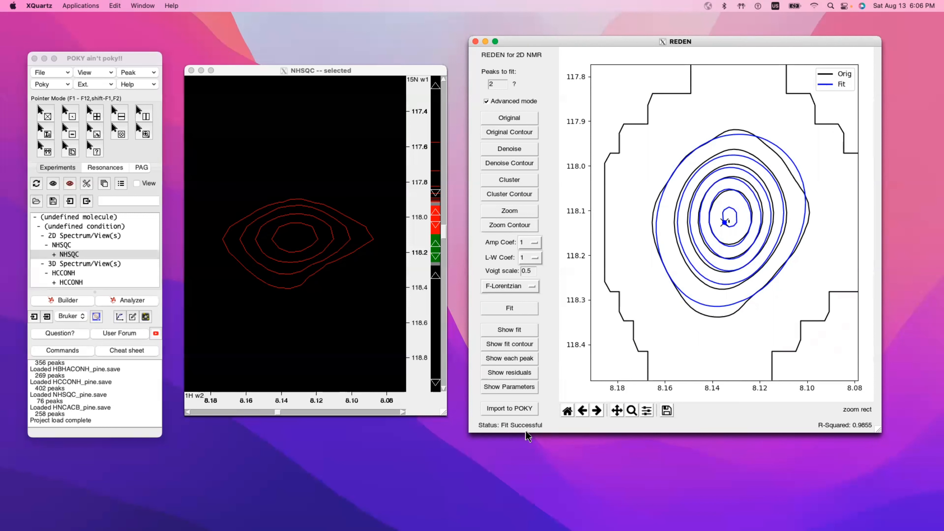
Step: Display each fitted peak separately in a 3D plot and inspect their separation from different angles
click(515, 358)
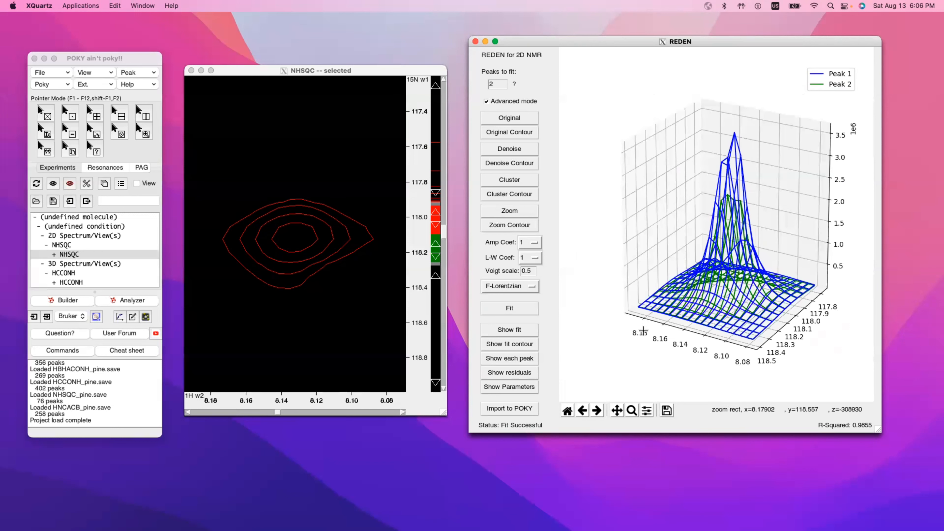
drag(631, 331, 686, 313)
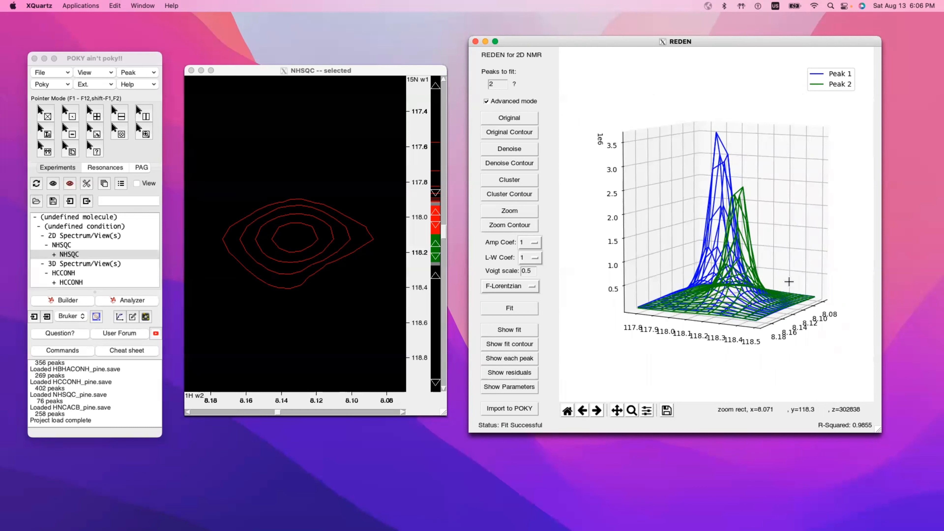
drag(784, 278, 762, 304)
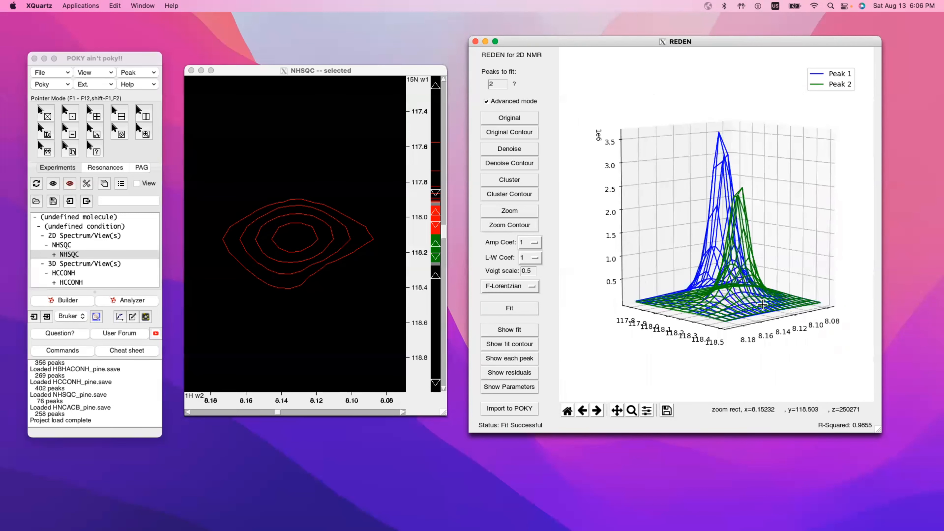
Step: Display the fit residuals, and review the fit parameters of both peaks in an enlarged window before closing it
click(506, 373)
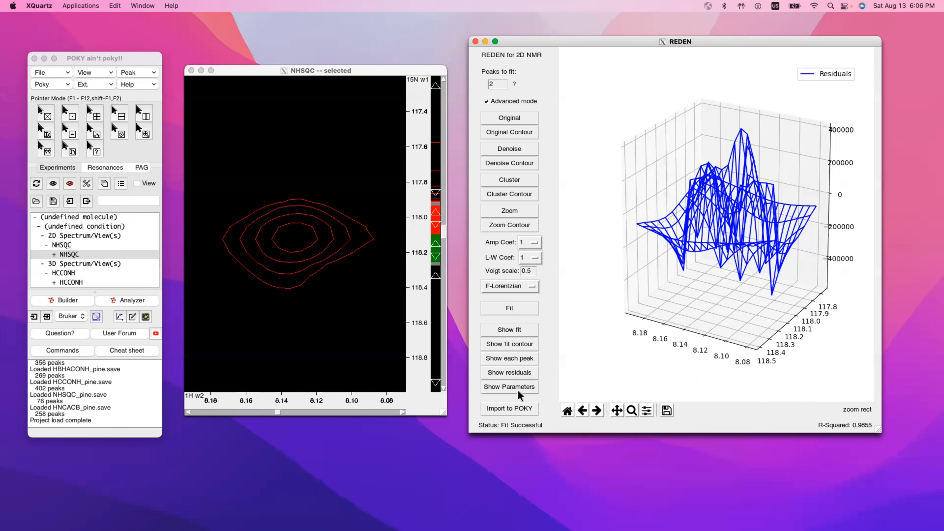
click(509, 387)
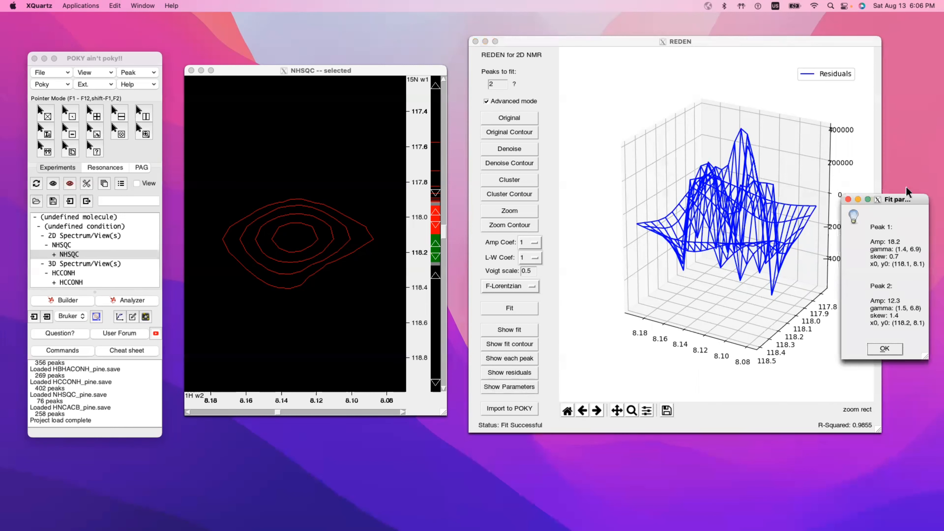
drag(907, 201, 498, 168)
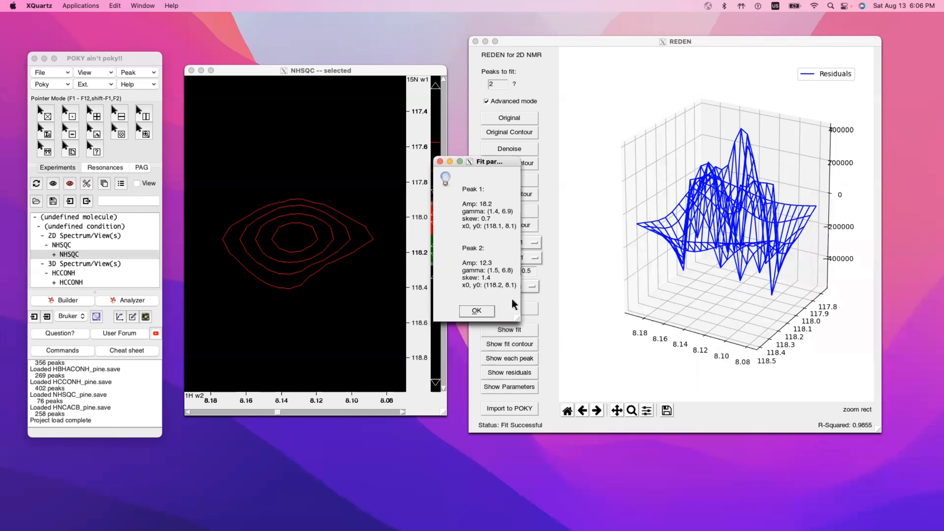
drag(517, 319, 565, 337)
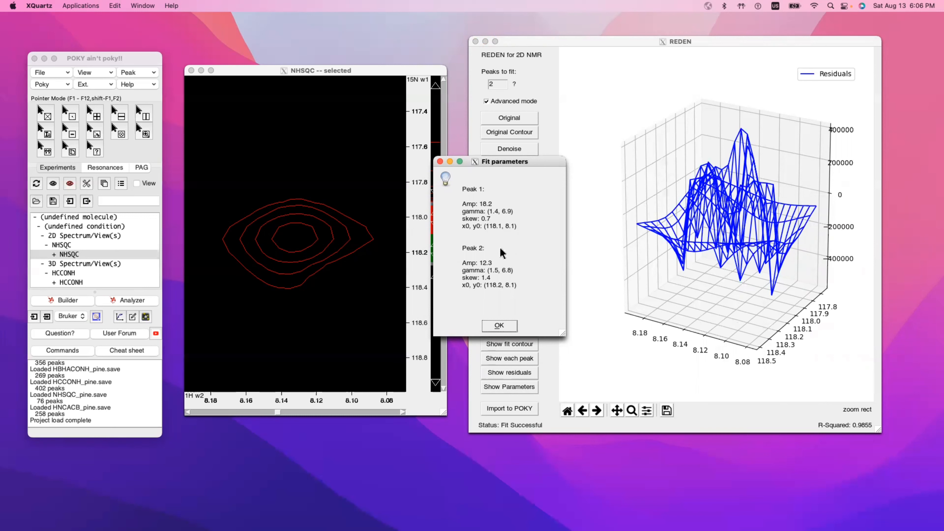
click(499, 325)
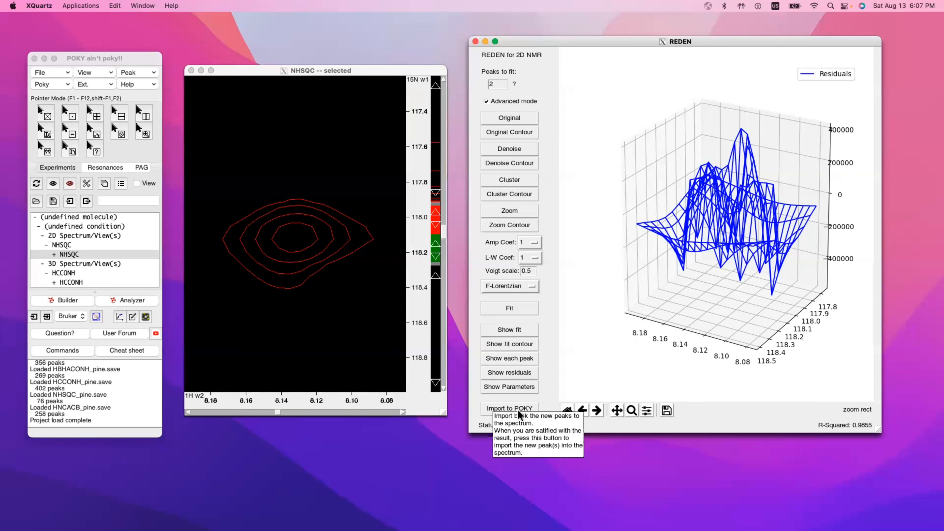
Step: Import the two fitted peaks into the NHSQC spectrum
click(509, 408)
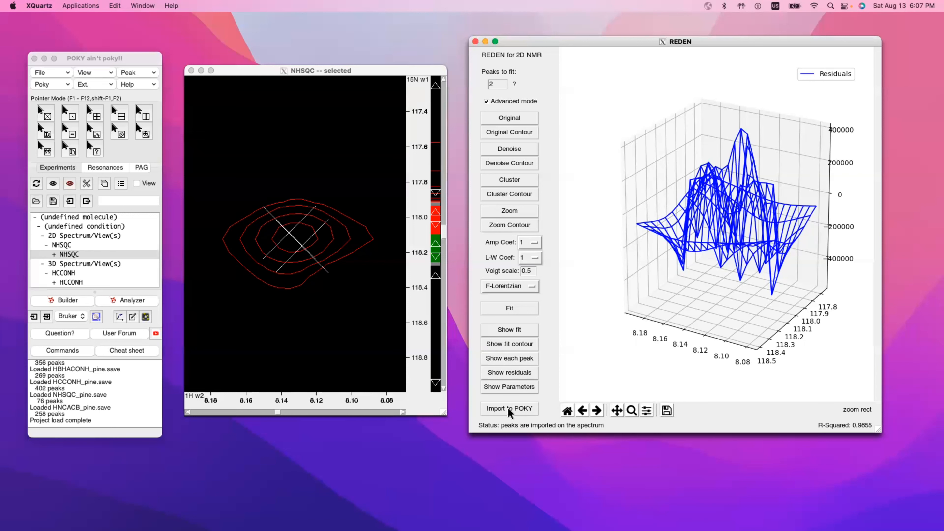